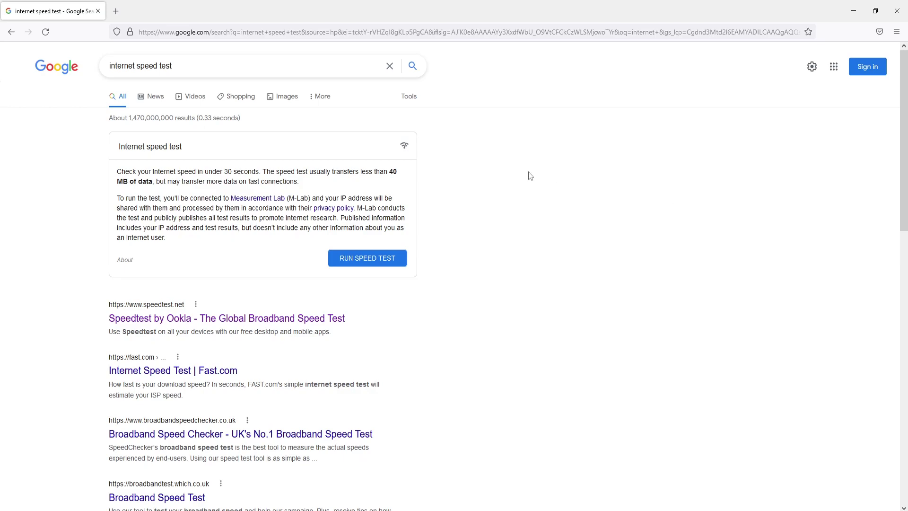
Step: Run Google's Internet speed test from the search results and close the browser
click(394, 260)
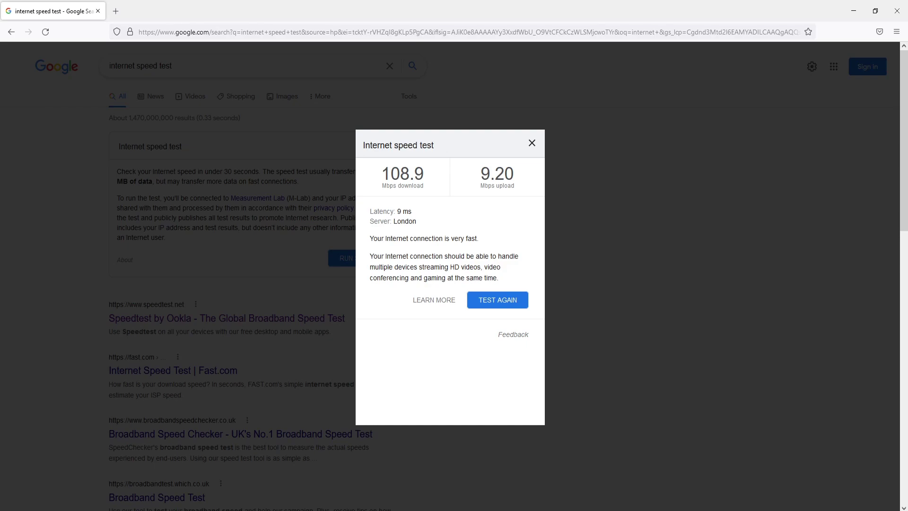
click(896, 10)
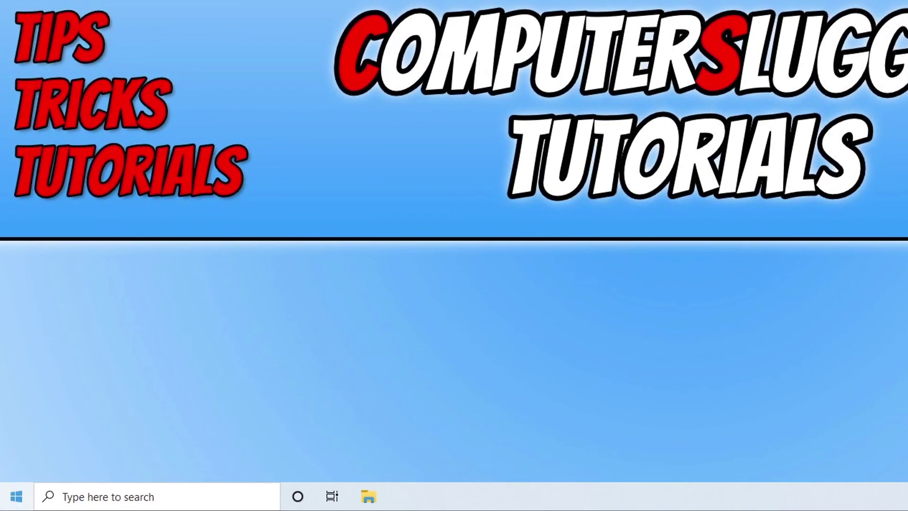
Step: Check for Windows updates in the Update & Security settings, then close Settings
right_click(3, 508)
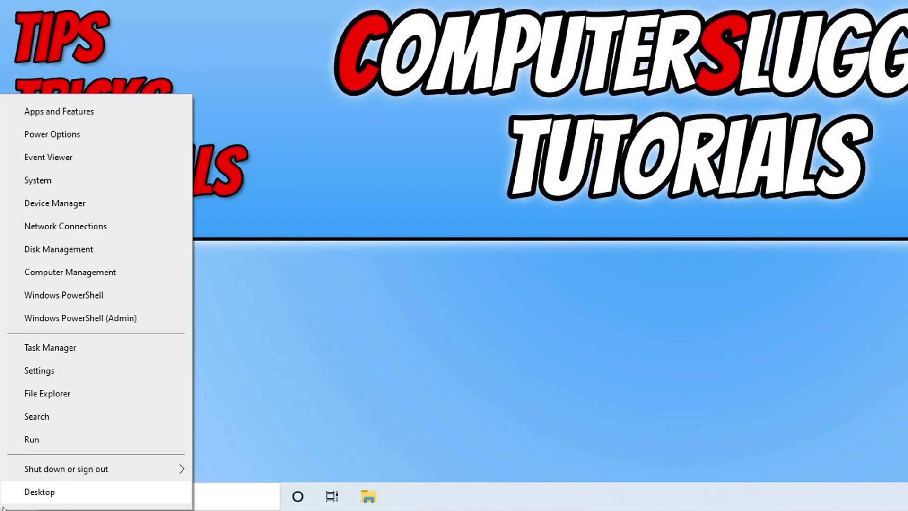
click(92, 373)
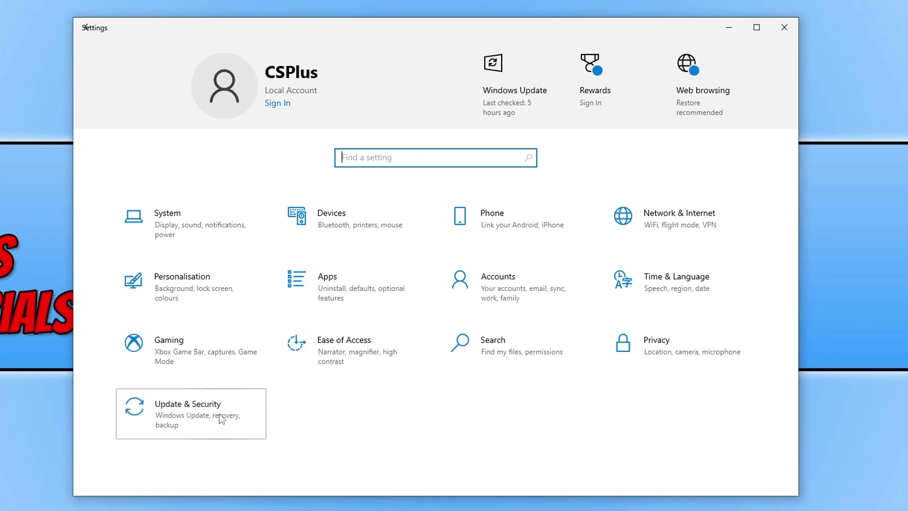
click(220, 419)
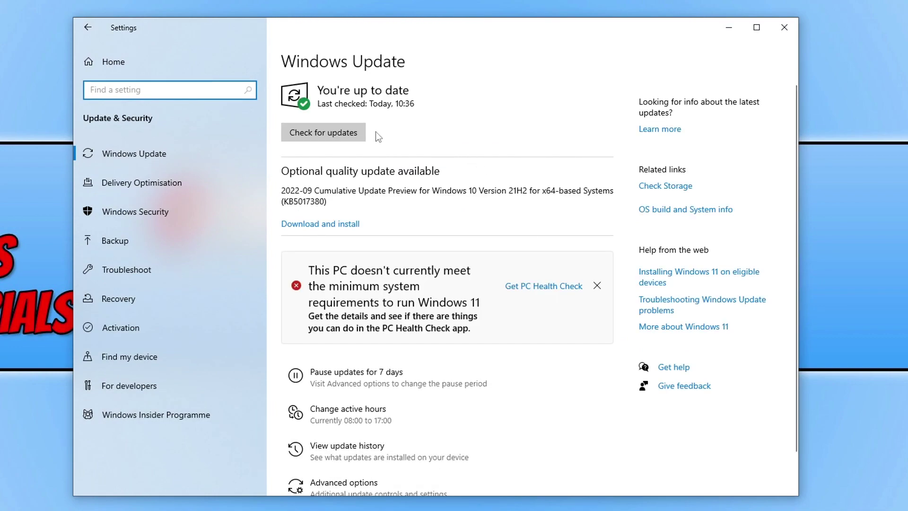
click(359, 133)
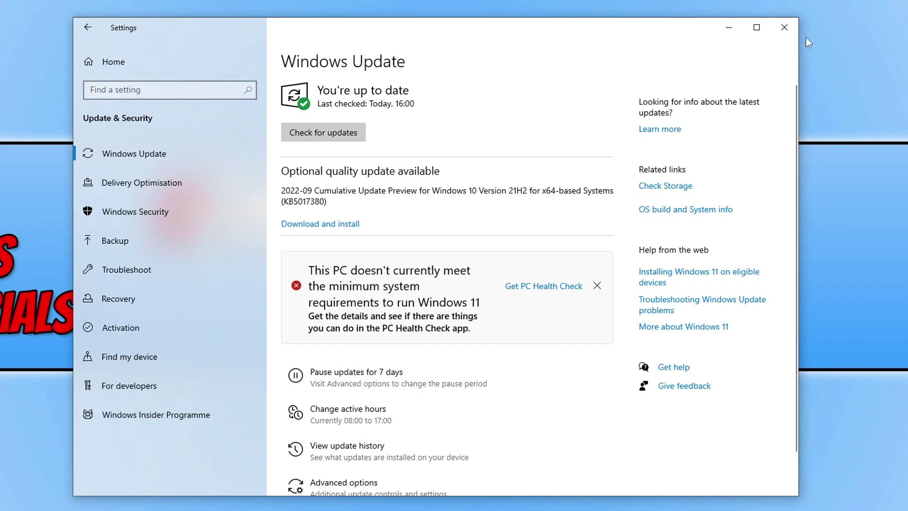
click(783, 27)
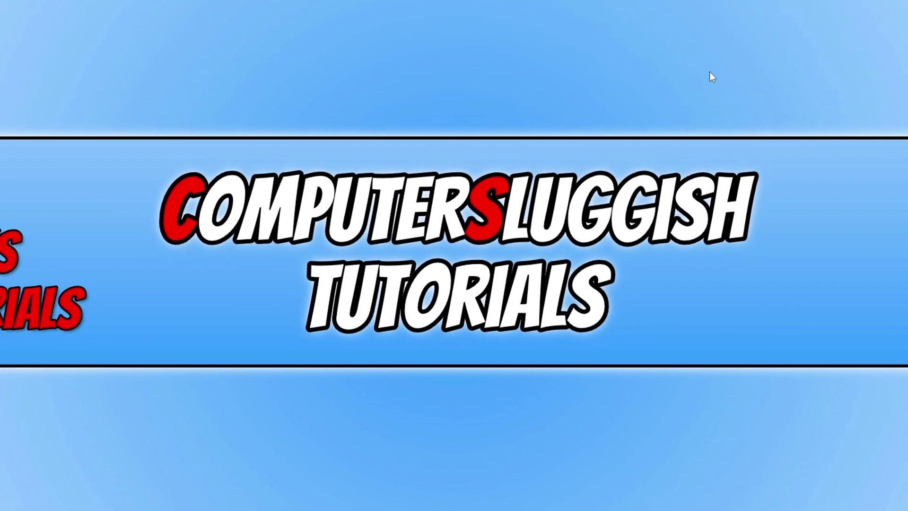
Step: Find Windows Defender Firewall with a "windows defender" search and open its list of allowed apps
key(super)
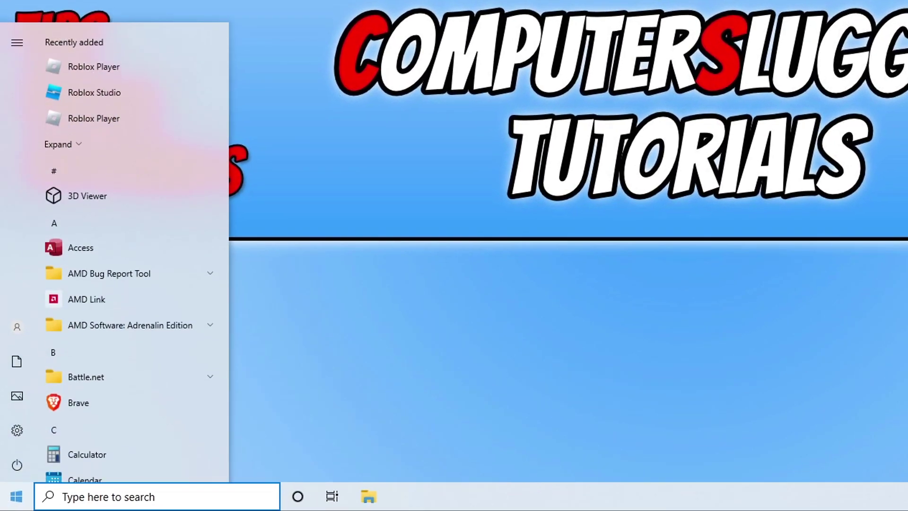
text(windows defender)
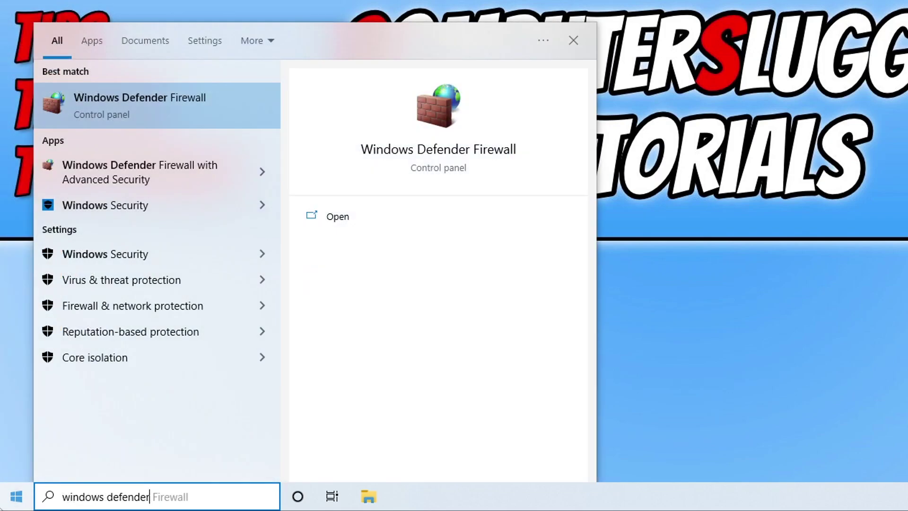
click(218, 91)
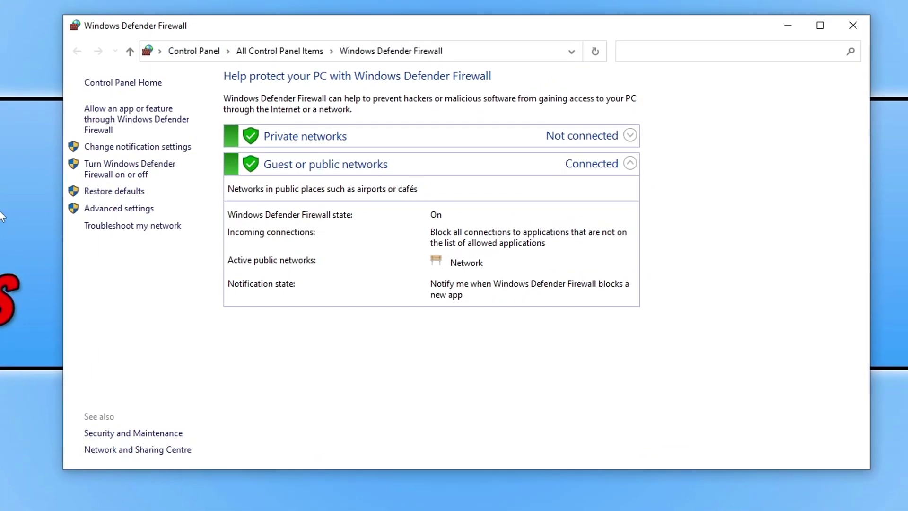
click(166, 122)
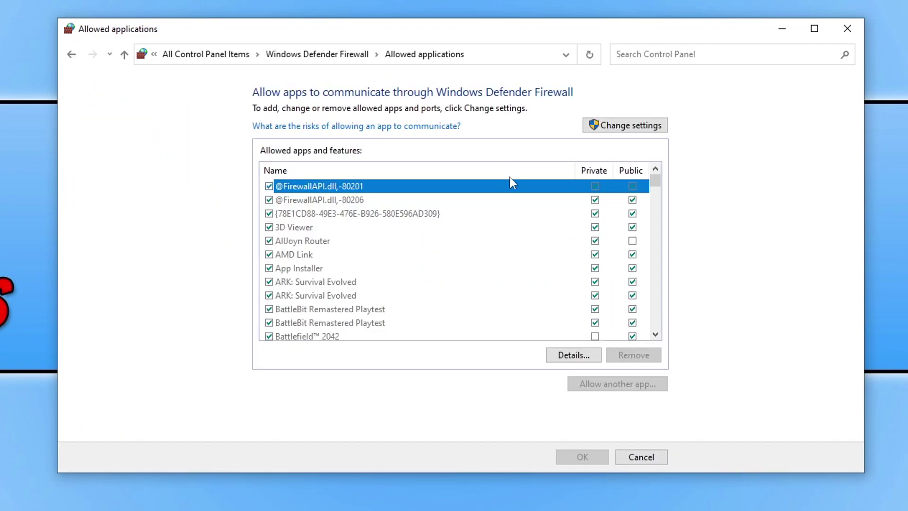
Step: Unlock the allowed apps settings and toggle private network access for Call of Duty: Modern Warfare II - Open Beta off and on again
key(c)
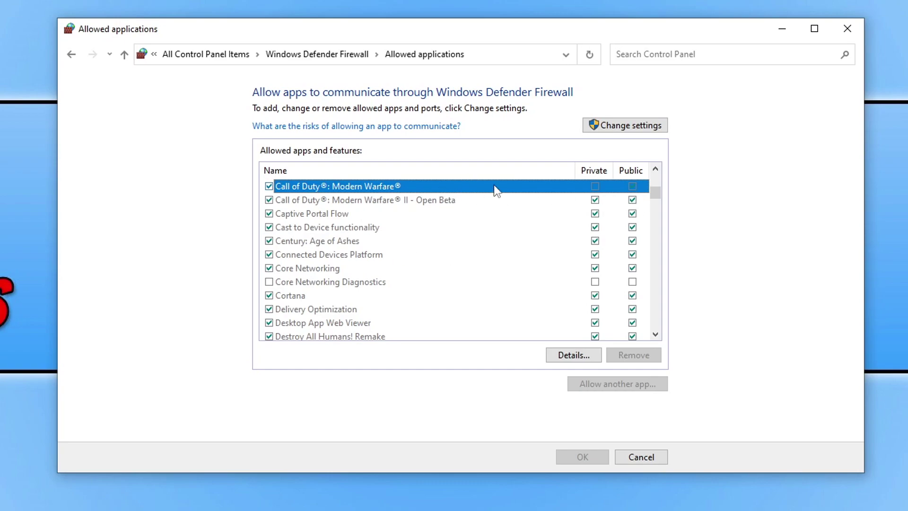
click(615, 126)
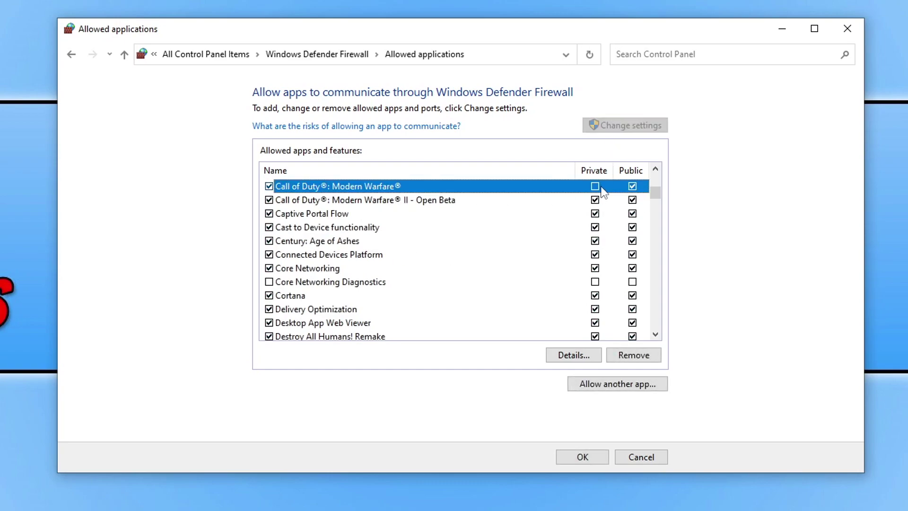
click(596, 200)
click(596, 200)
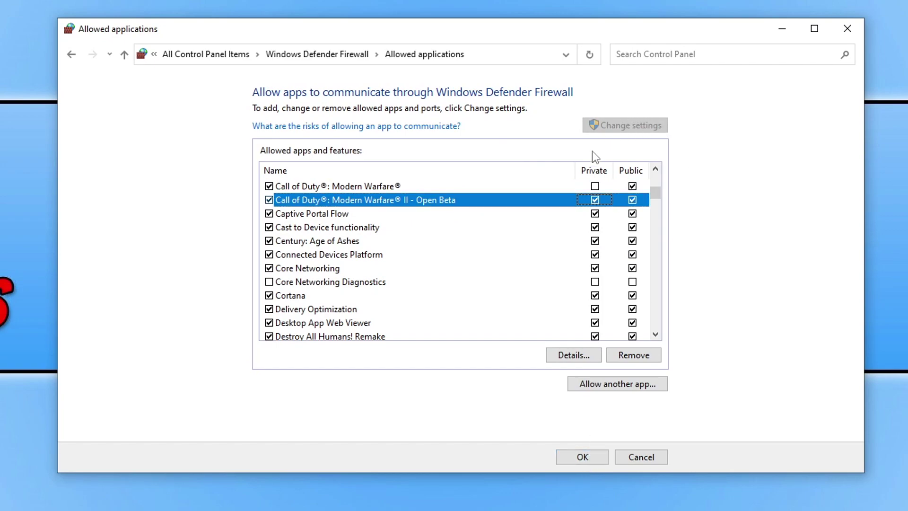
Step: View the dialog for allowing another app, cancel it, then save the allowed apps and close the firewall window
click(646, 387)
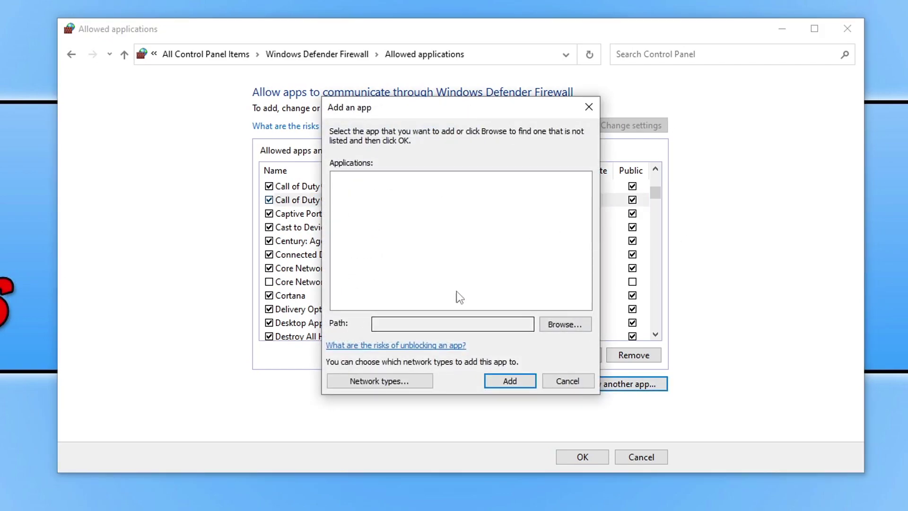
click(560, 378)
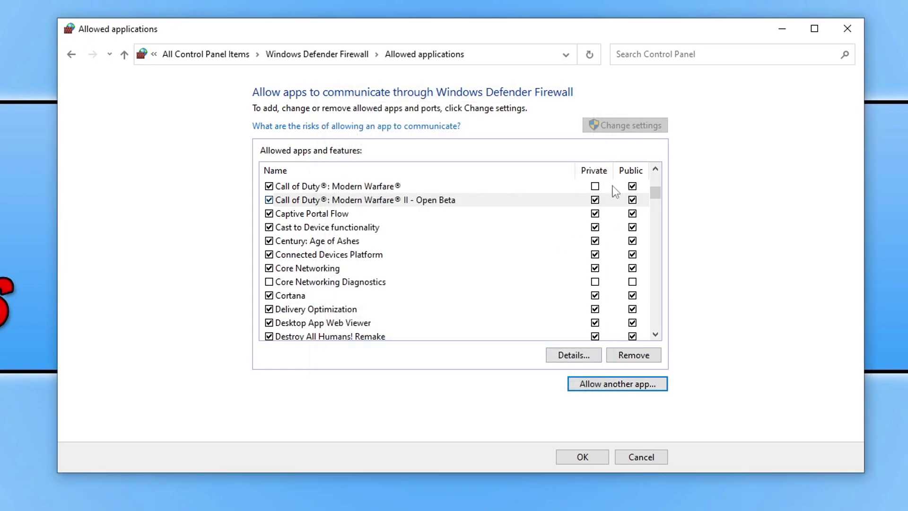
click(572, 456)
click(847, 29)
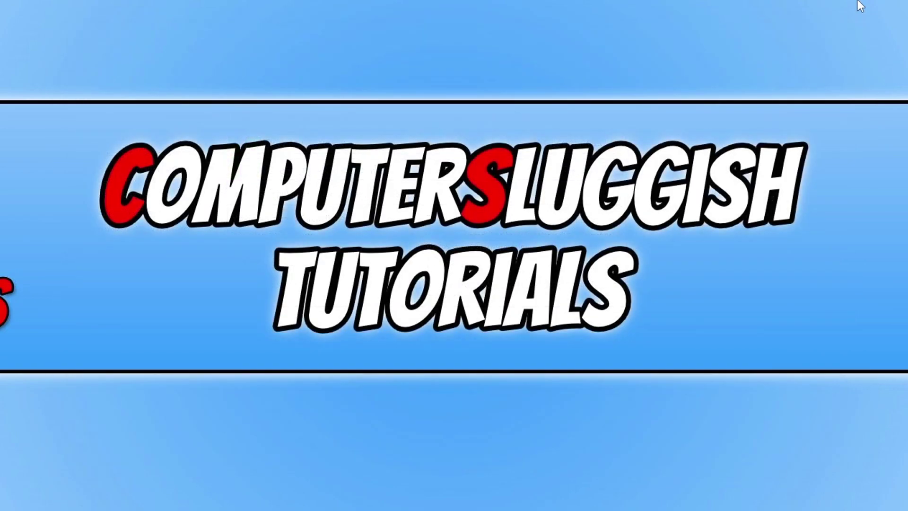
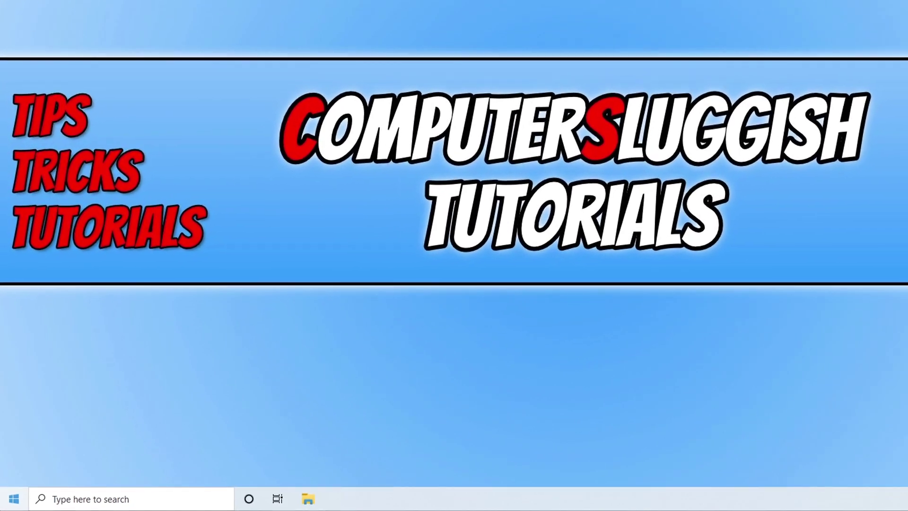
Step: Open Command Prompt and flush the DNS cache with ipconfig /flushdns
key(super)
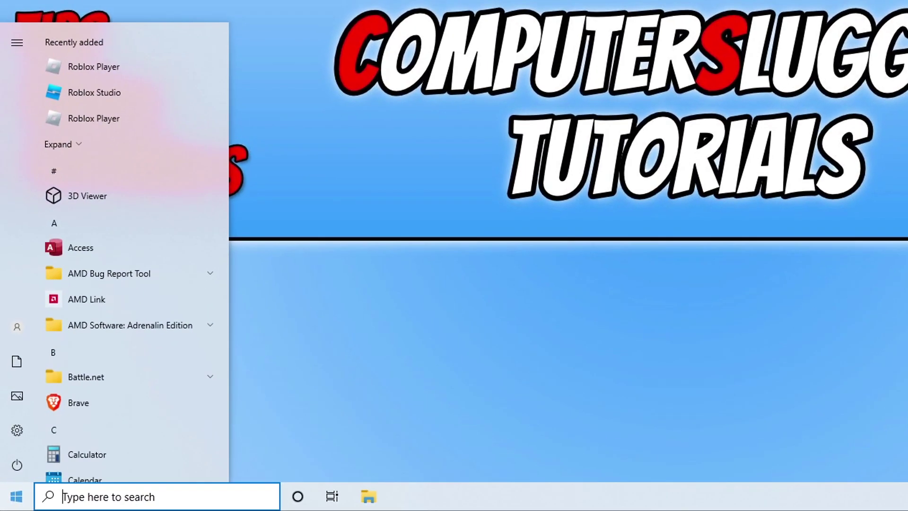
text(cmd)
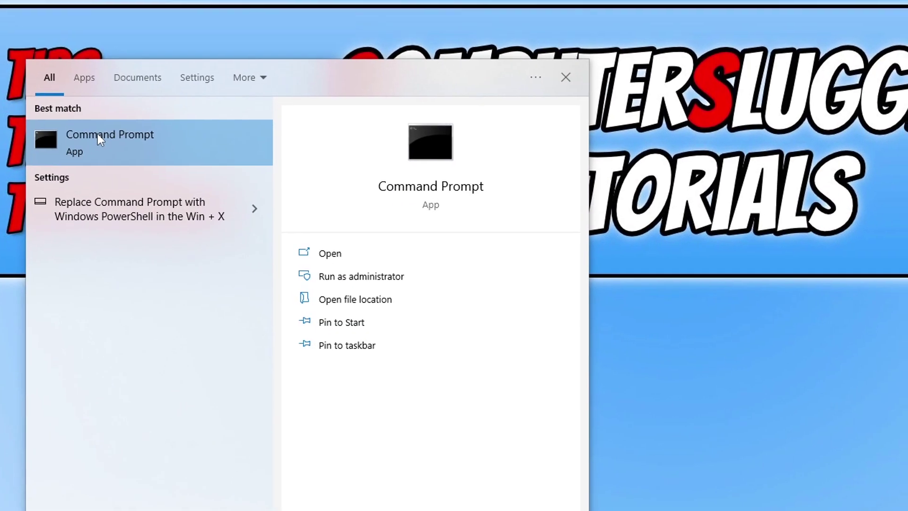
click(98, 134)
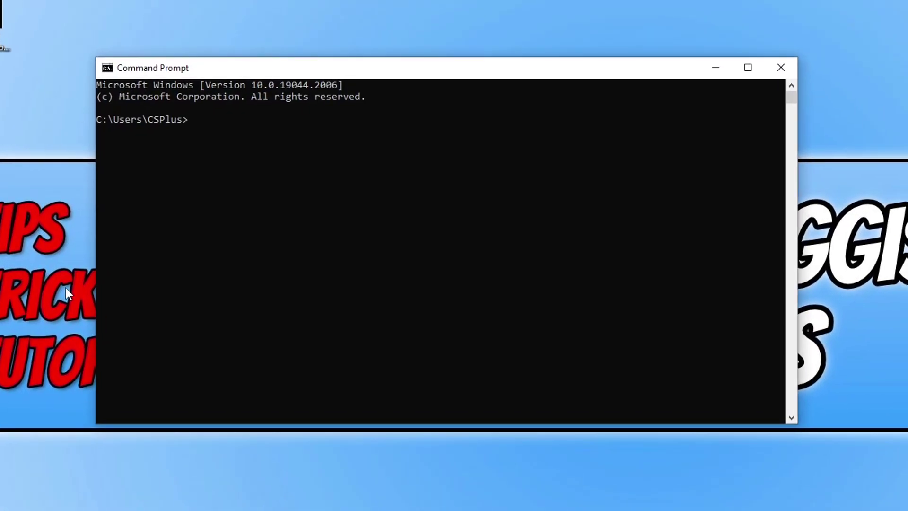
text(ipconfig /flushdns)
key(Return)
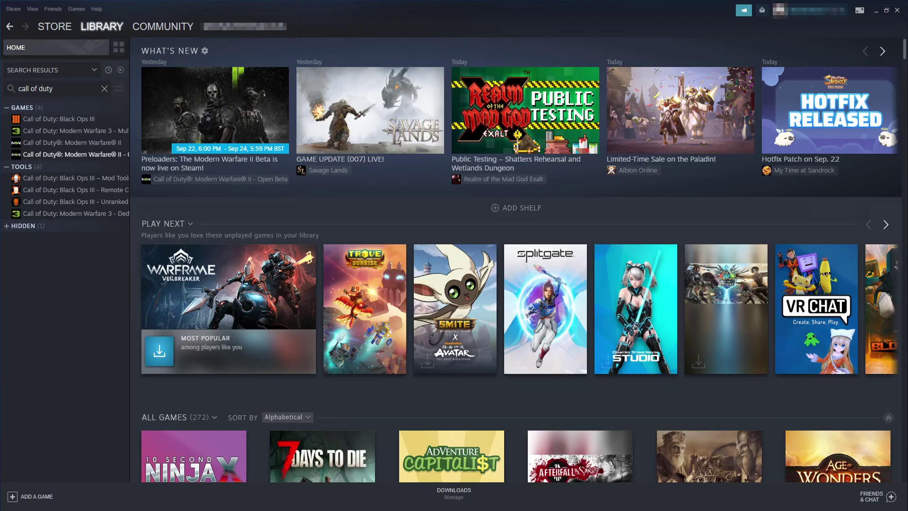
Step: In Steam, verify the integrity of the local game files for Call of Duty: Modern Warfare II - Open Beta
right_click(67, 154)
click(90, 216)
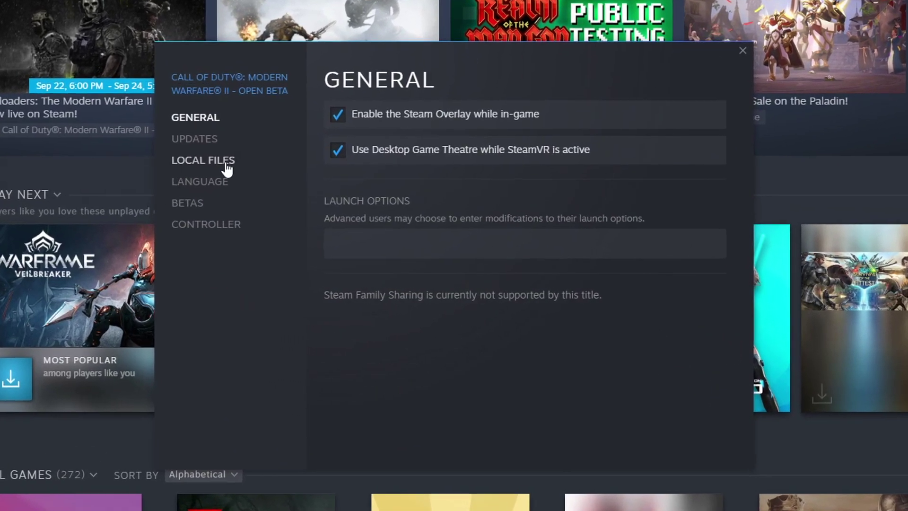
click(279, 191)
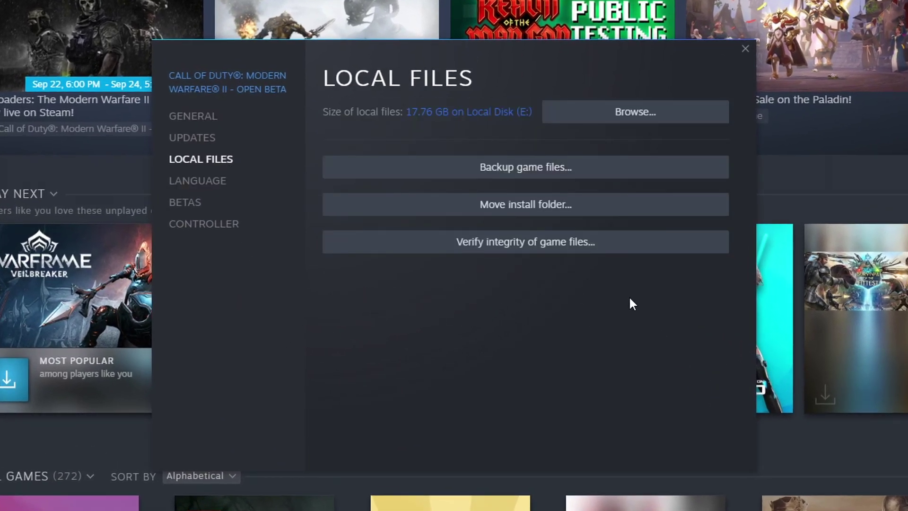
click(547, 246)
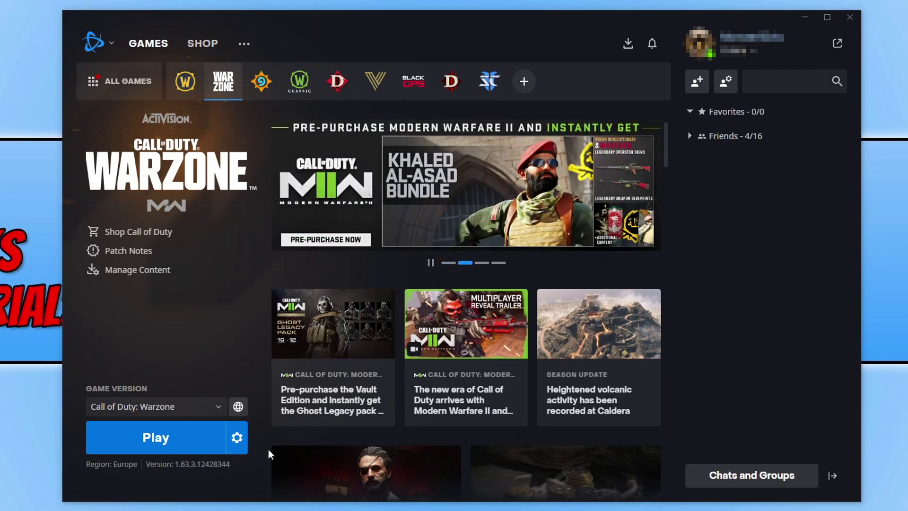
Step: In Battle.net, start a Scan and Repair of the Call of Duty: Warzone installation
click(237, 437)
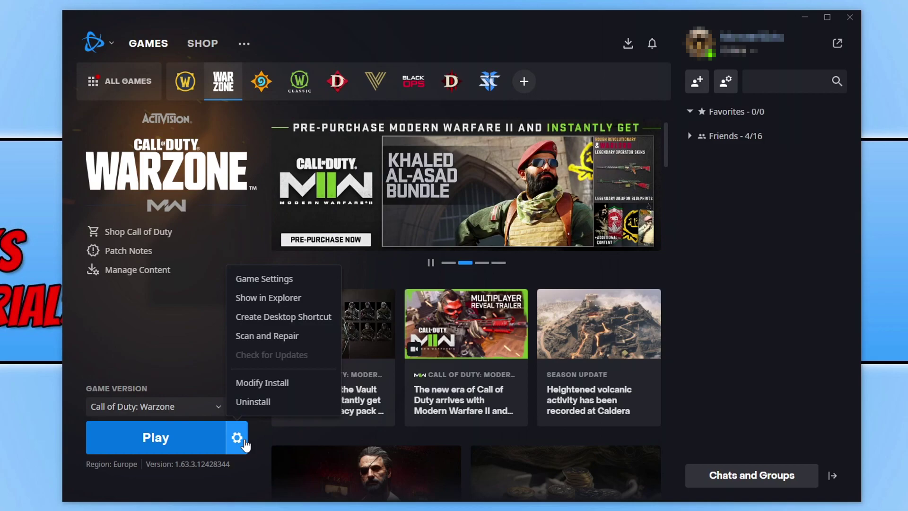
click(289, 336)
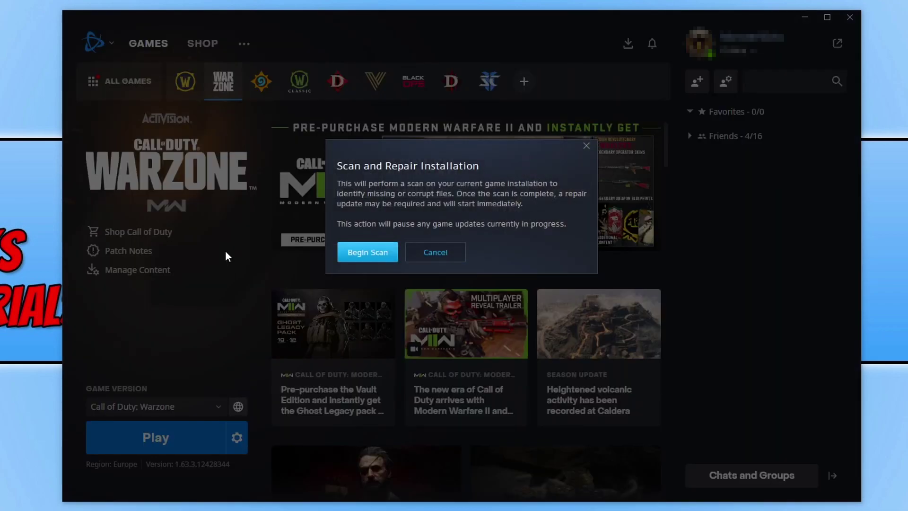
click(386, 250)
click(430, 264)
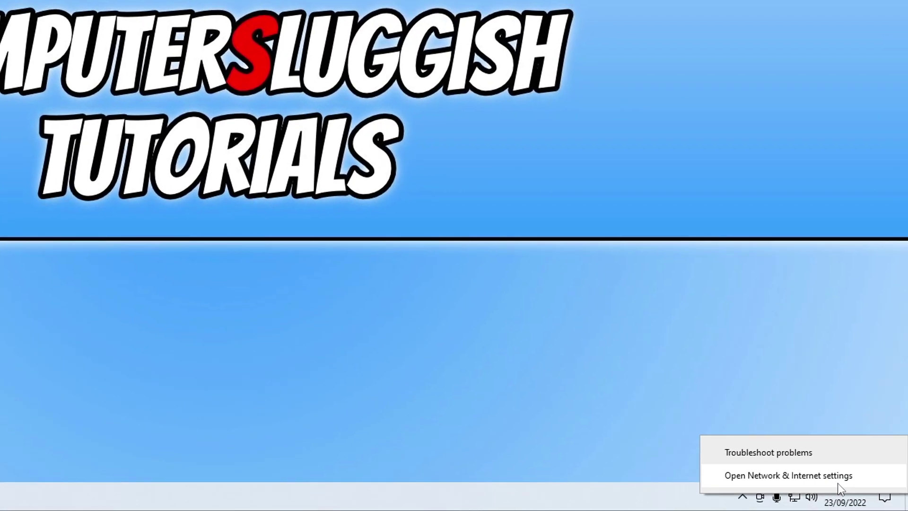
Step: From the Network & Internet settings, open the adapter options, then disable the Ethernet adapter and enable it again
click(839, 486)
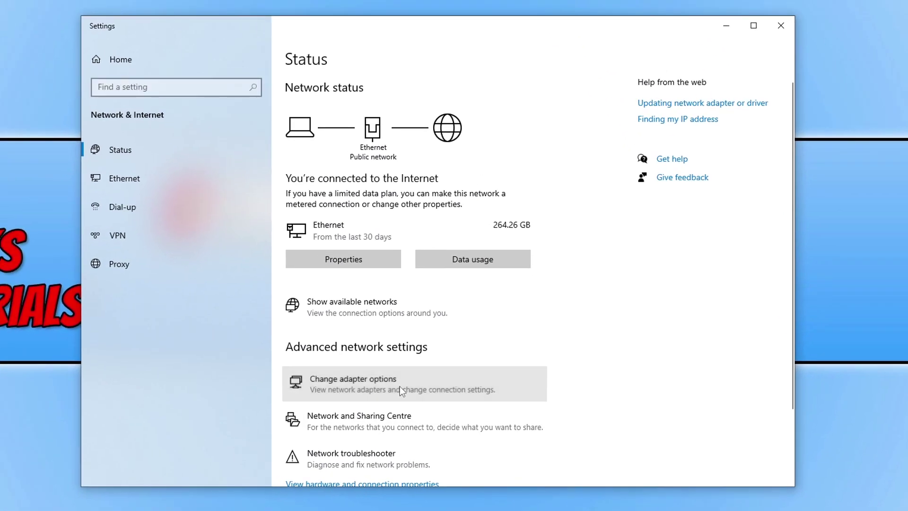
click(401, 390)
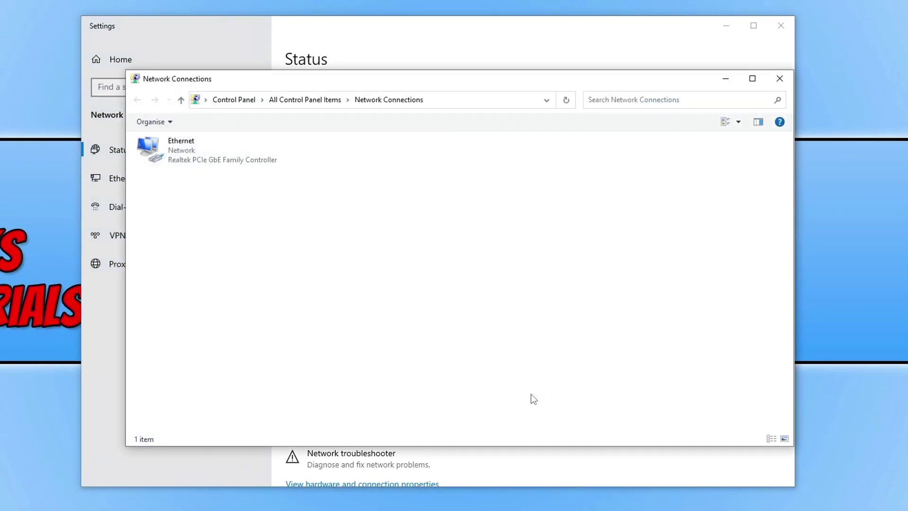
right_click(179, 154)
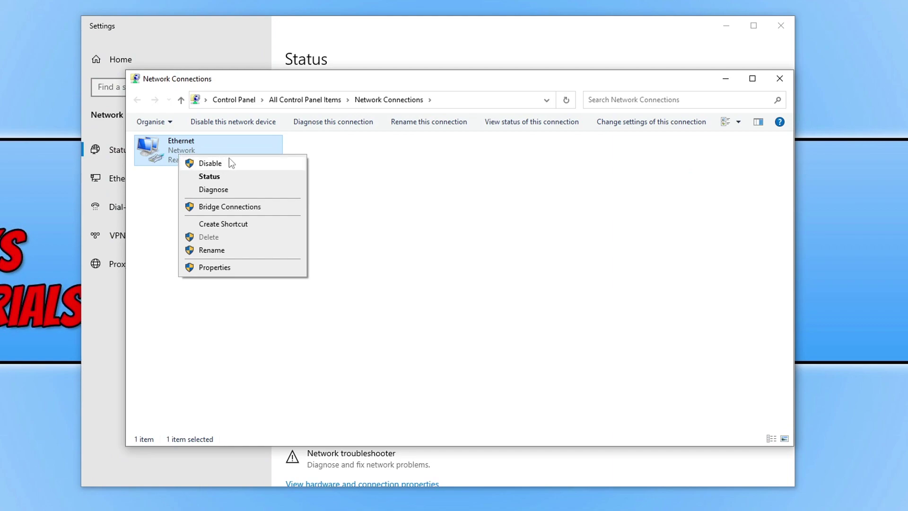
click(229, 159)
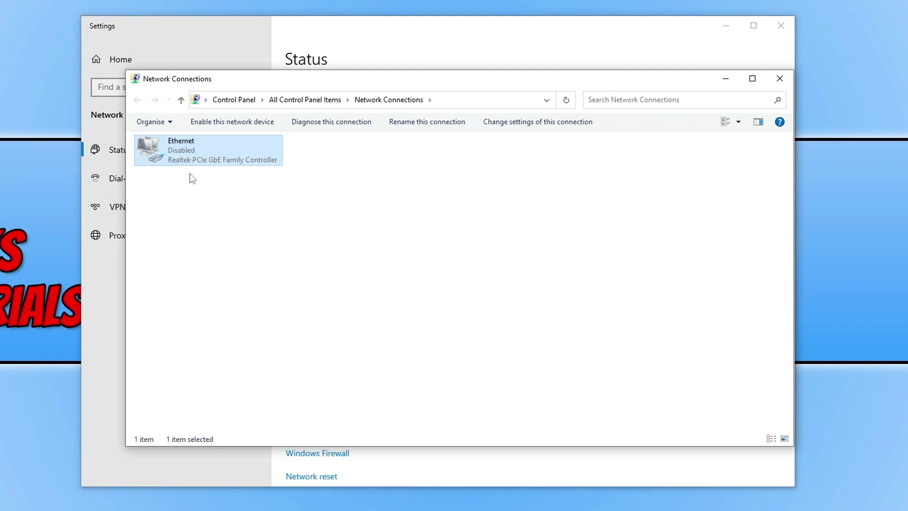
right_click(166, 158)
click(203, 169)
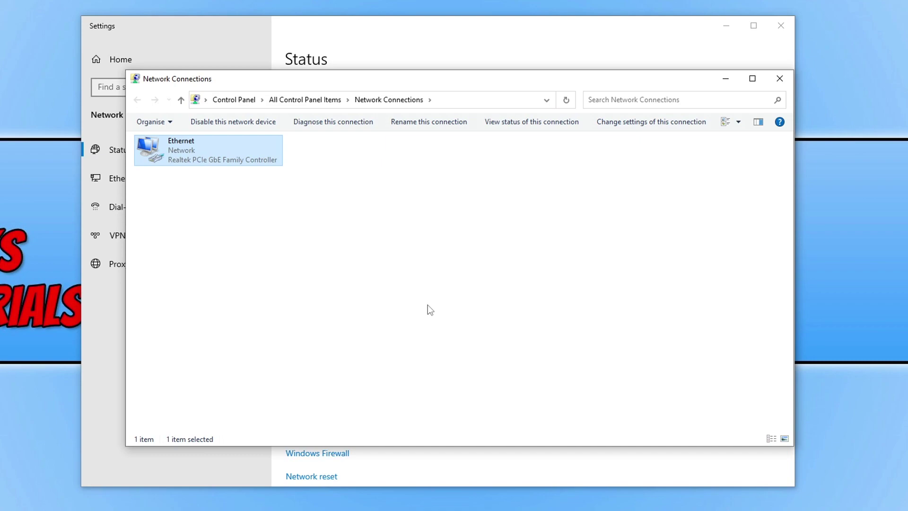
Step: In the Ethernet adapter's Internet Protocol Version 4 (TCP/IPv4) properties, use a manual DNS server with 1.1.1.1 as preferred, and apply it
right_click(176, 150)
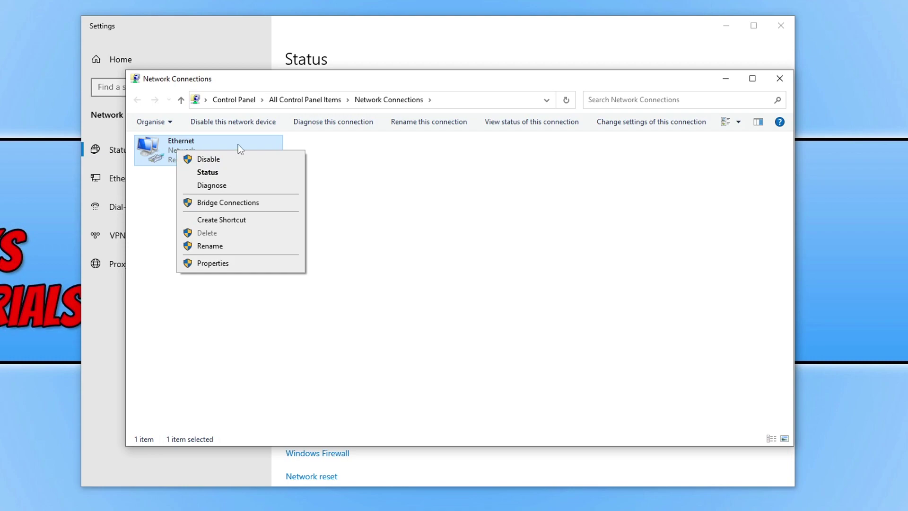
click(277, 263)
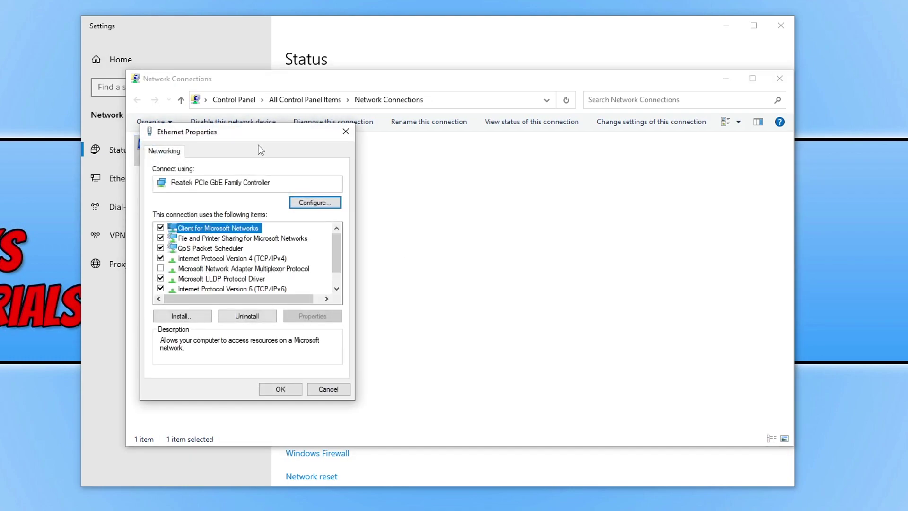
click(267, 258)
click(324, 317)
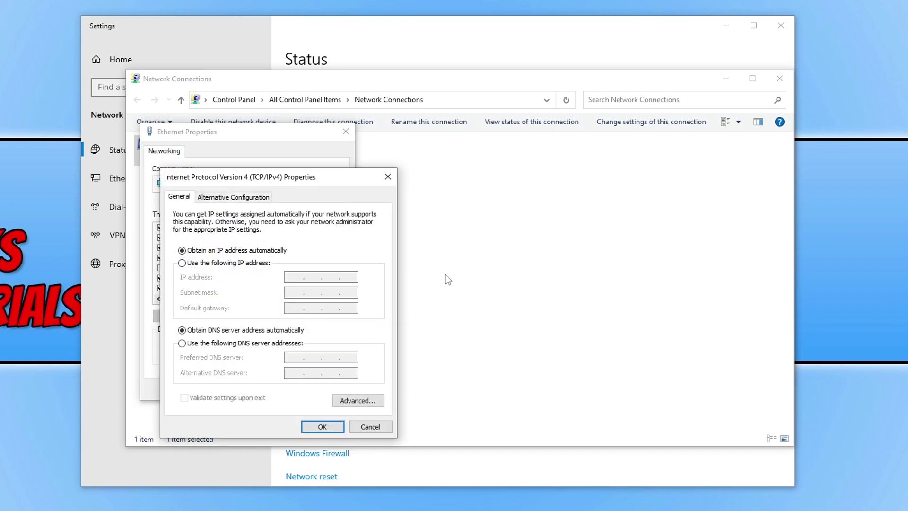
click(232, 345)
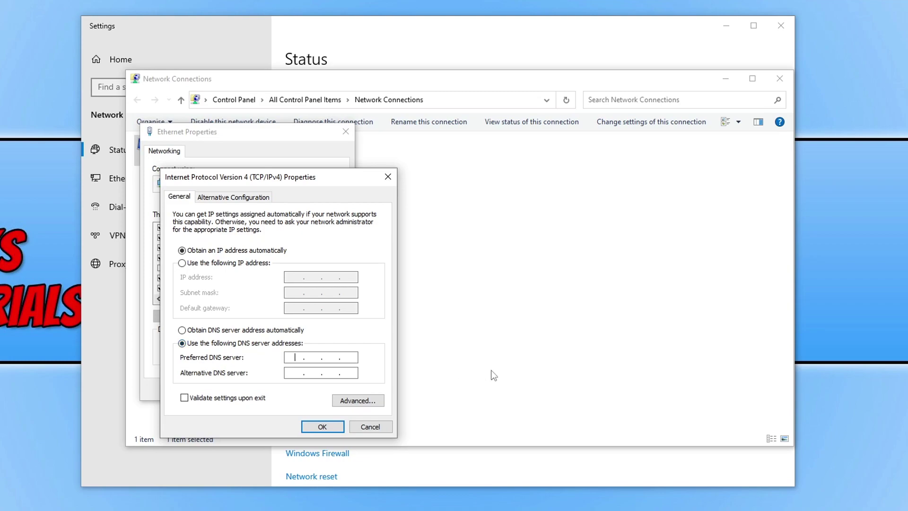
text(1.1.1.1)
click(323, 427)
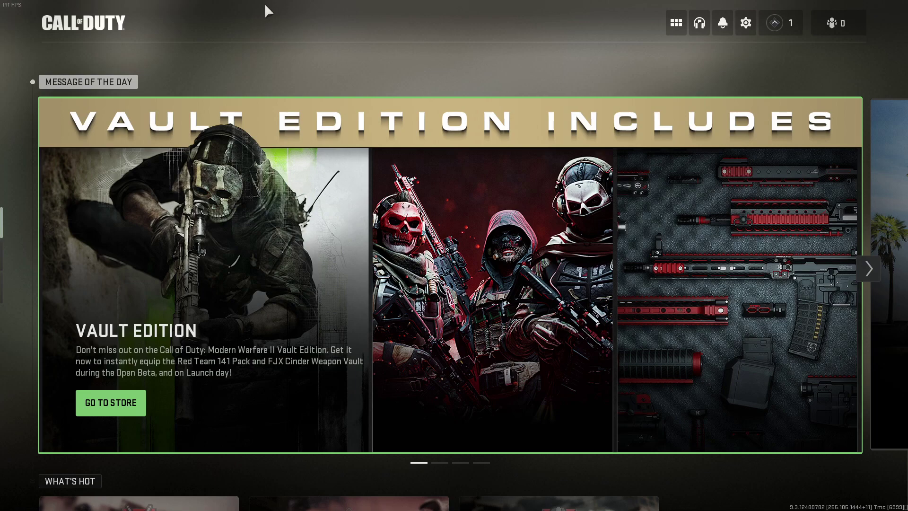
Step: In the Call of Duty game's Account & Network settings, turn Crossplay off
click(746, 23)
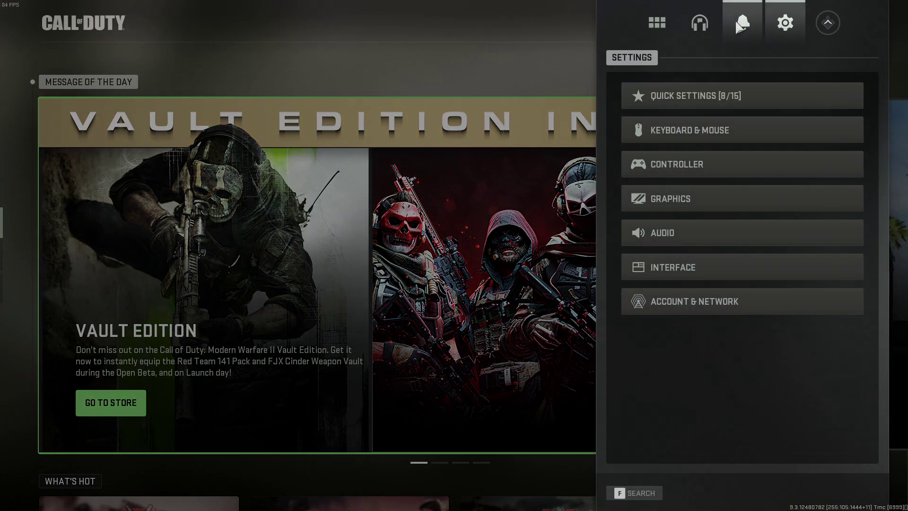
click(718, 306)
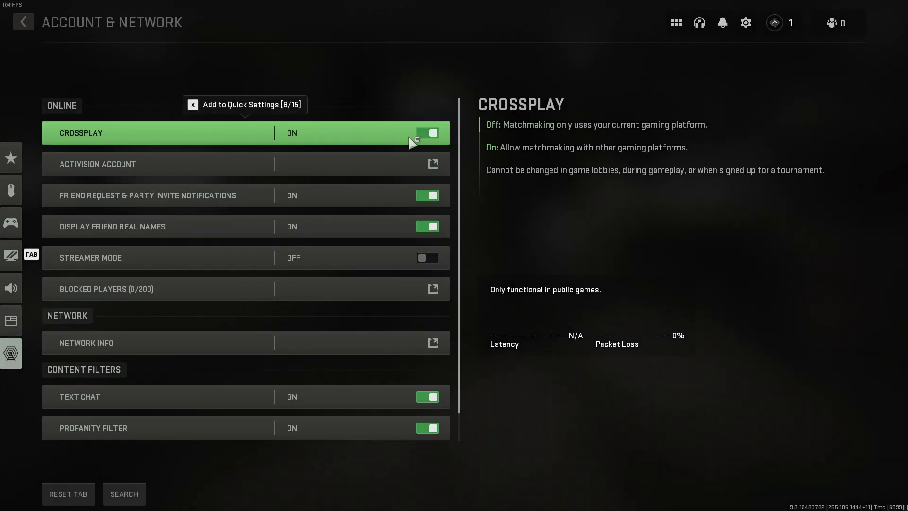
click(427, 133)
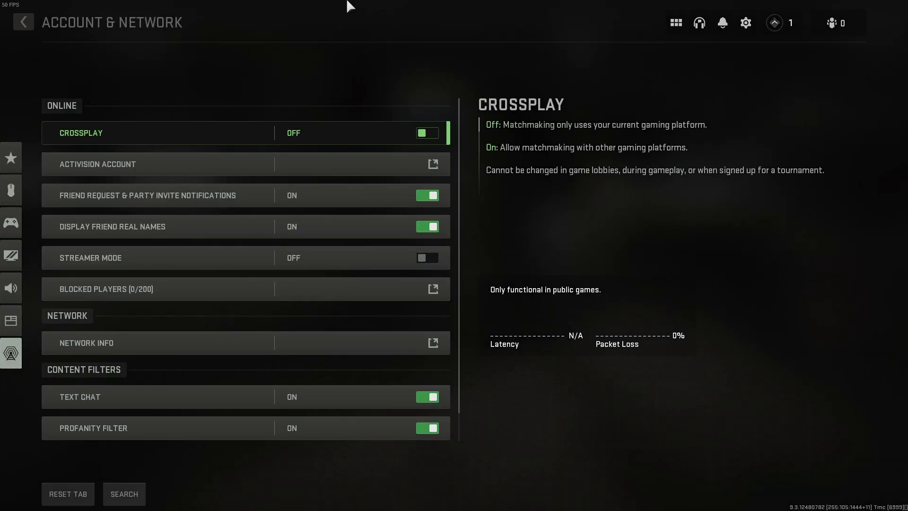